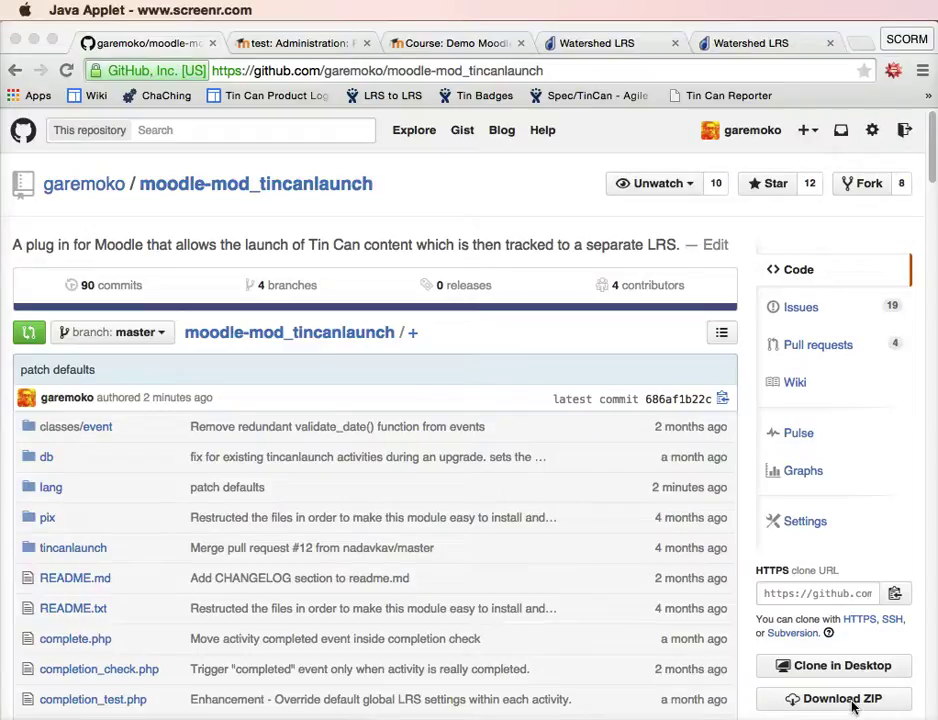
- Review the Tin Can Launch Link defaults: sandbox LRS endpoint, basic authentication, version 1.0.0, duration 9000
click(295, 44)
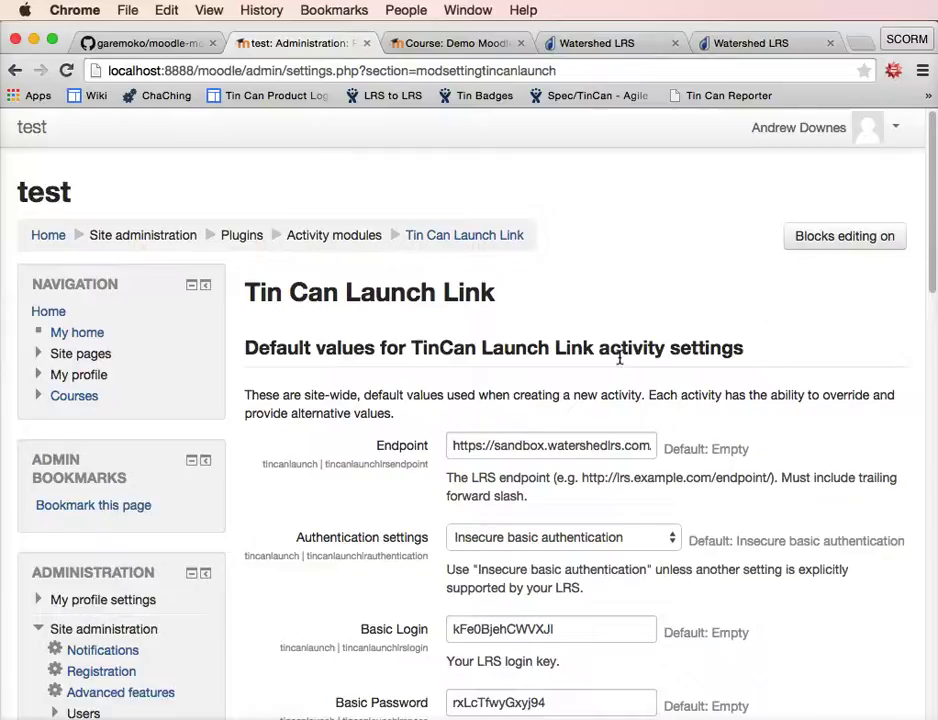
scroll(620, 360, down, 5)
scroll(620, 357, down, 2)
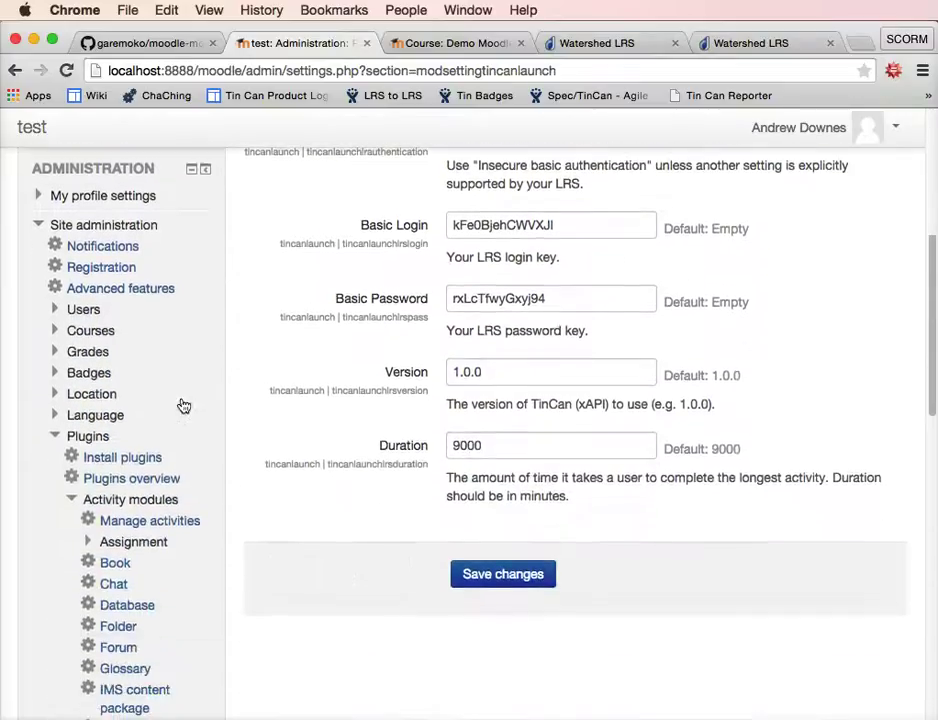
scroll(375, 515, down, 7)
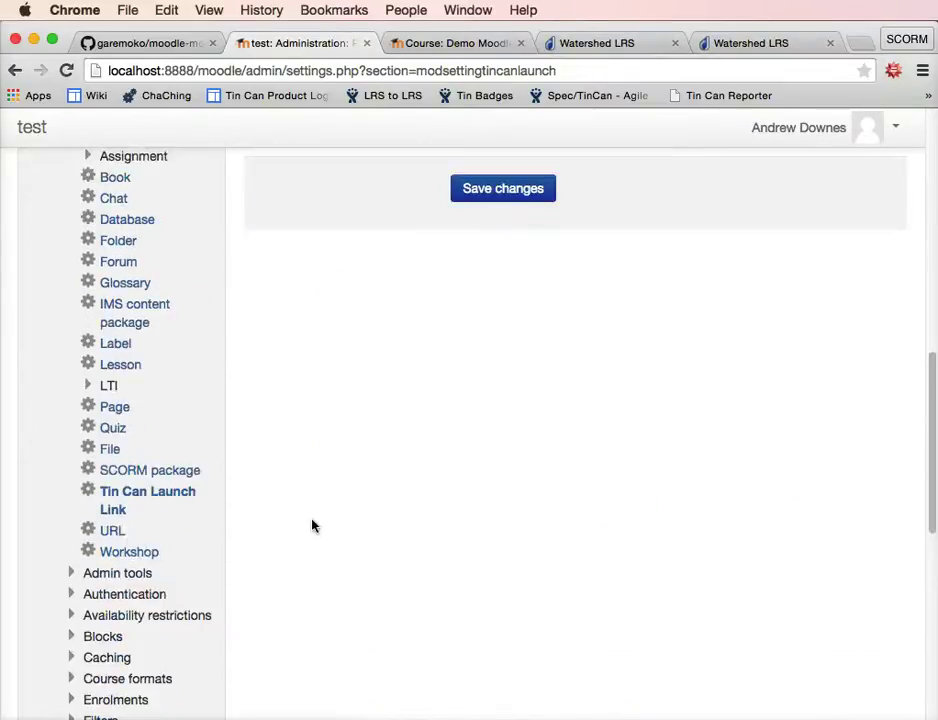
scroll(500, 497, up, 10)
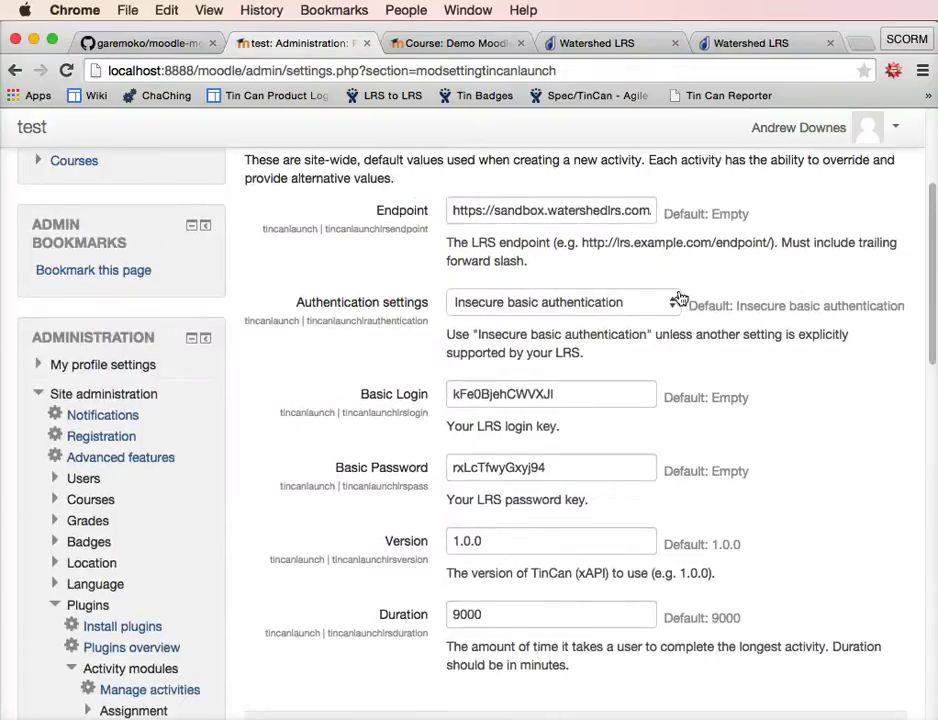
- Check the Moodle activity provider's key and secret on Watershed LRS's Data settings, then return to Moodle
click(620, 43)
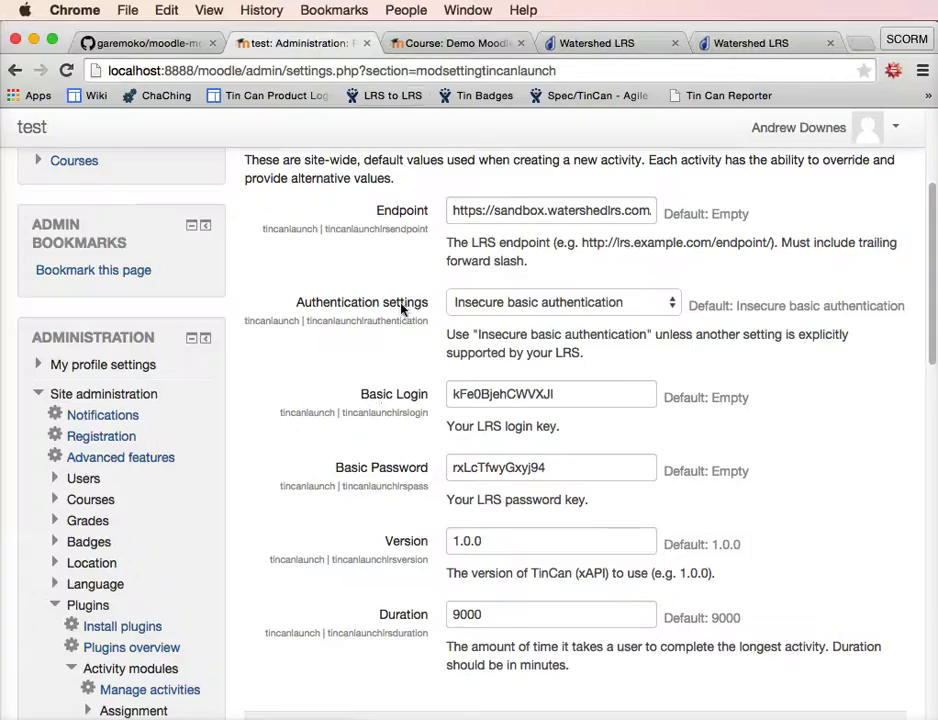
click(238, 38)
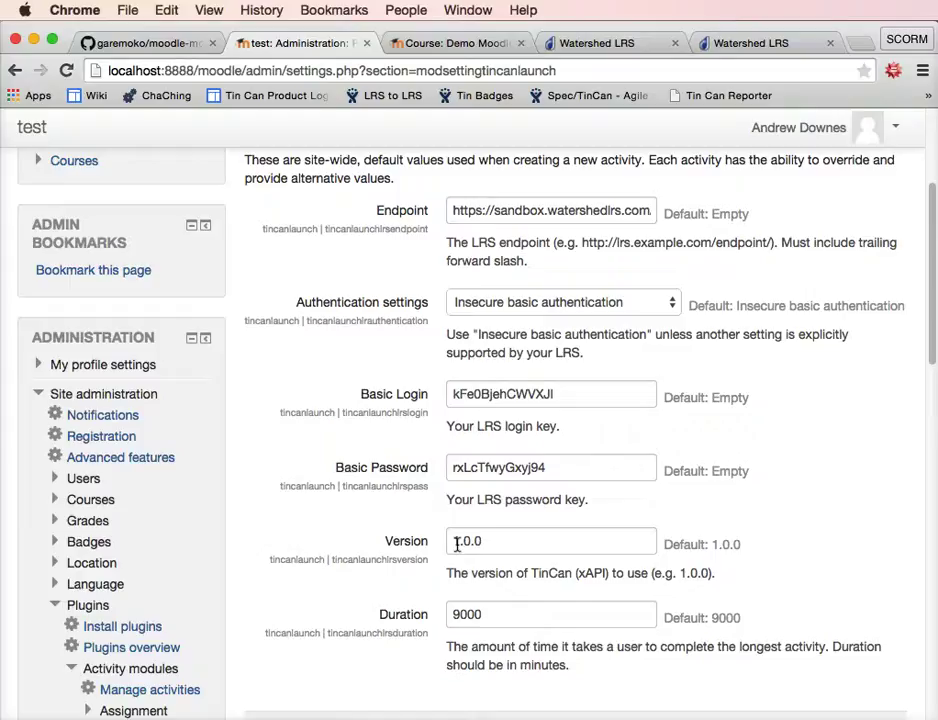
- Recheck the defaults: Watershed sandbox endpoint, provider key and secret, version 1.0.0, duration 9000
scroll(611, 546, down, 3)
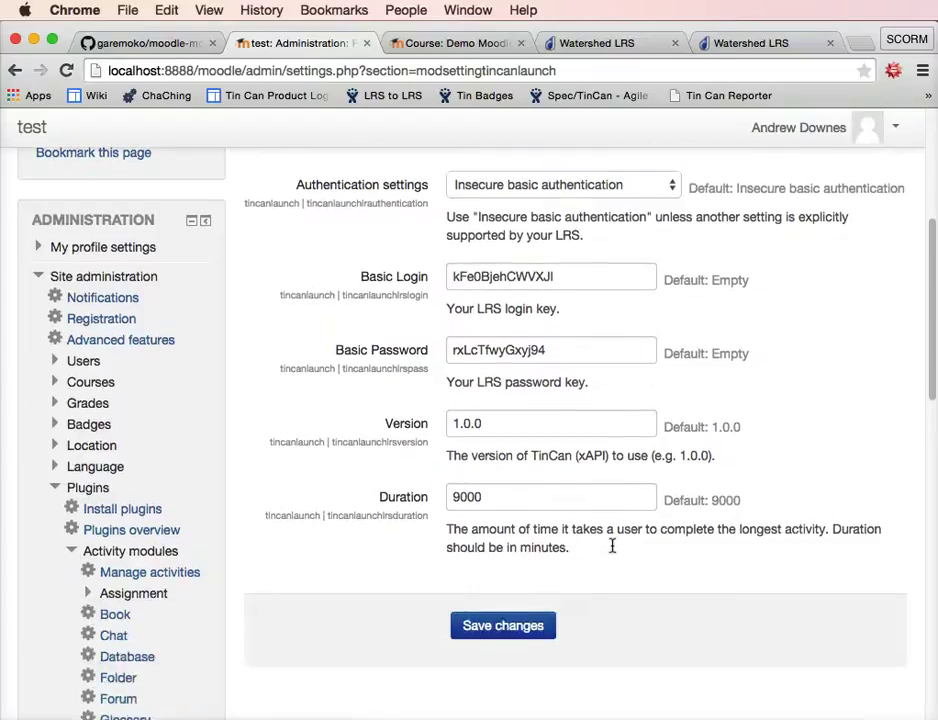
scroll(555, 691, up, 6)
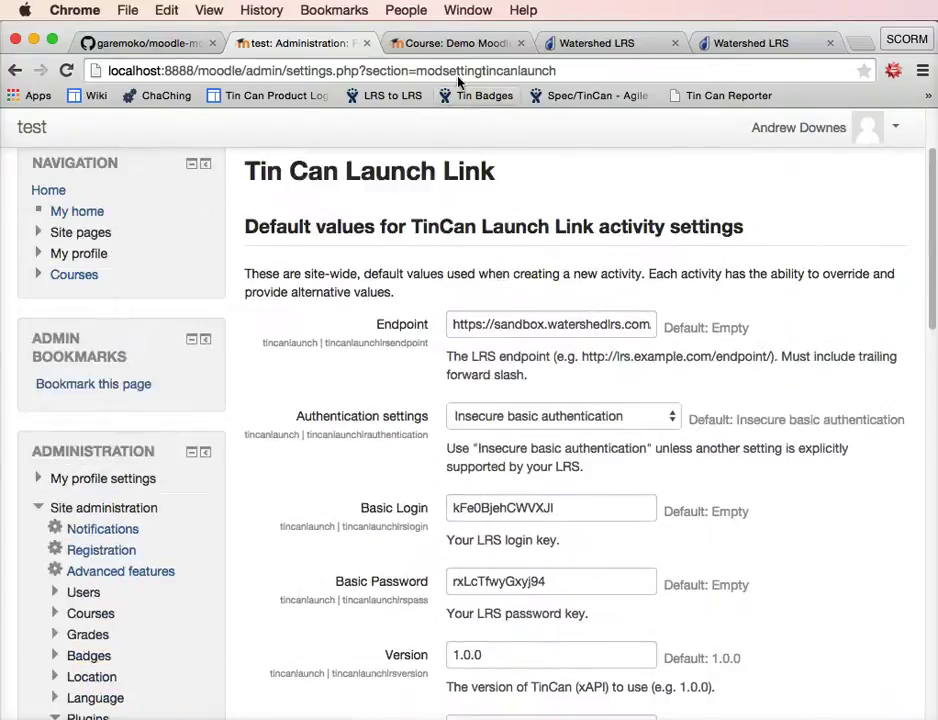
- On the Demo Moodle Course, dismiss the activity chooser and open Golf Course's Edit settings form
click(446, 44)
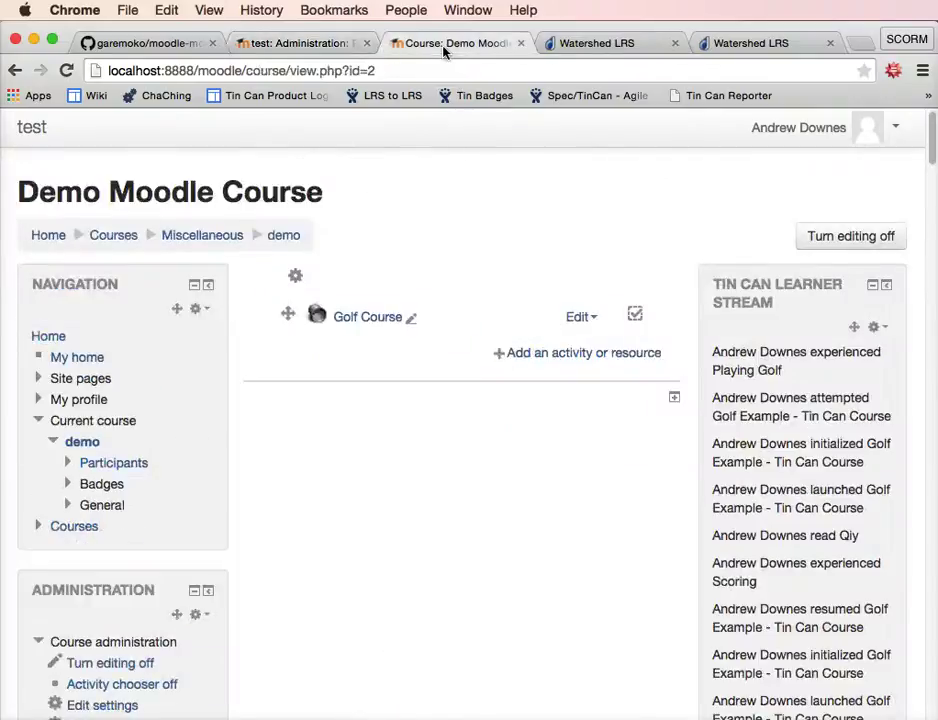
click(560, 358)
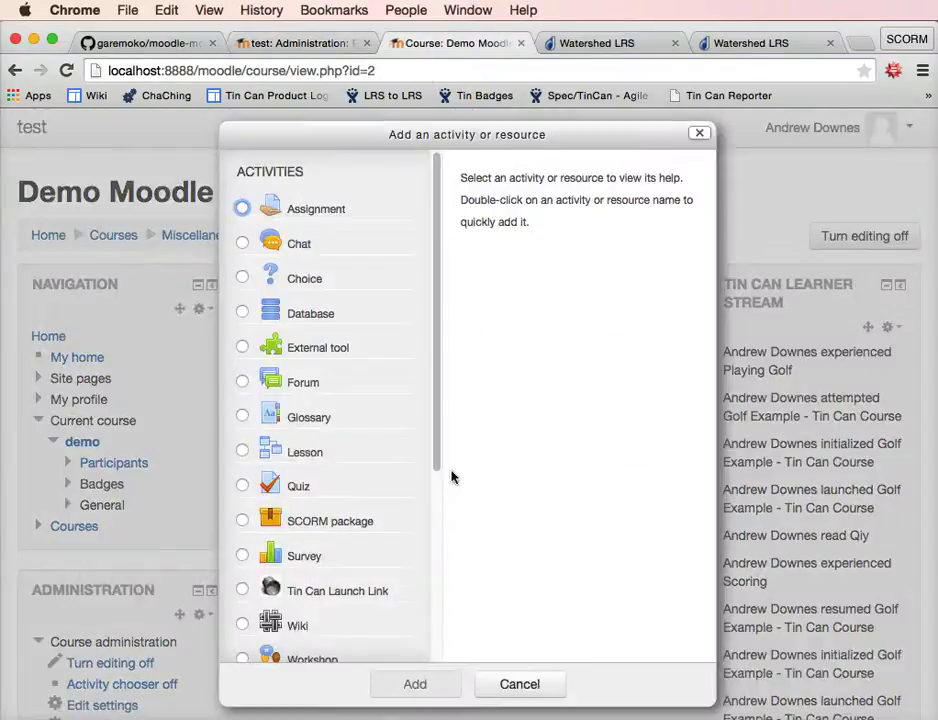
click(548, 692)
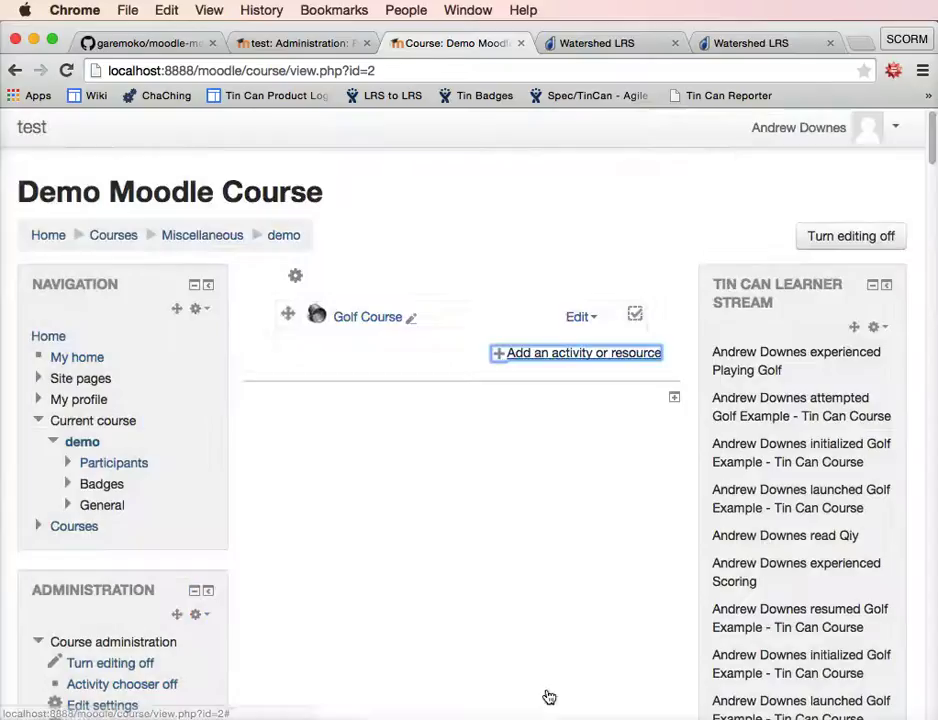
click(594, 318)
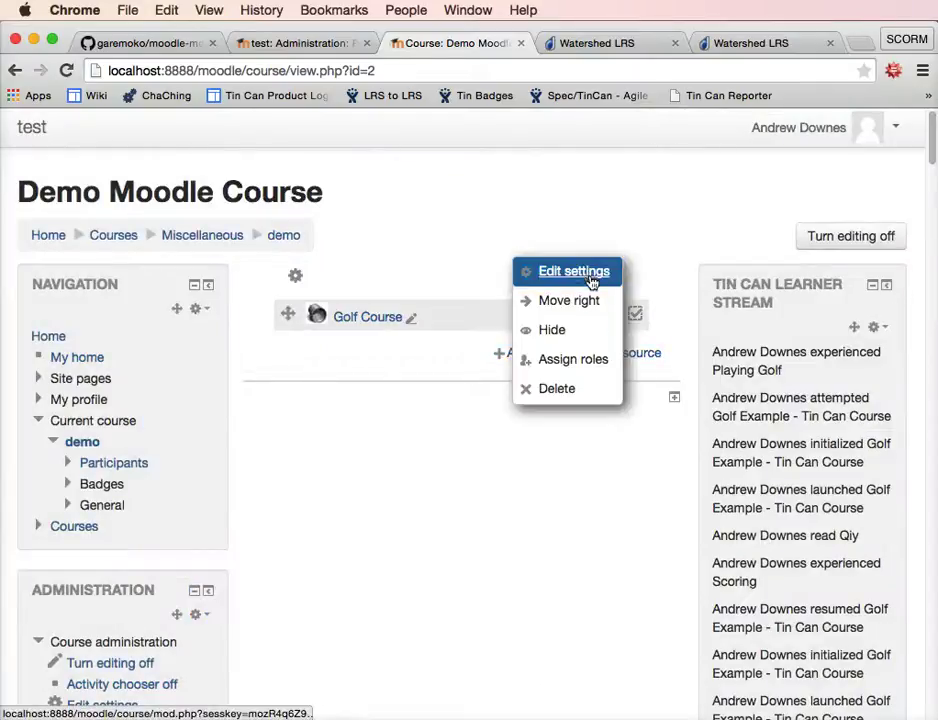
click(590, 275)
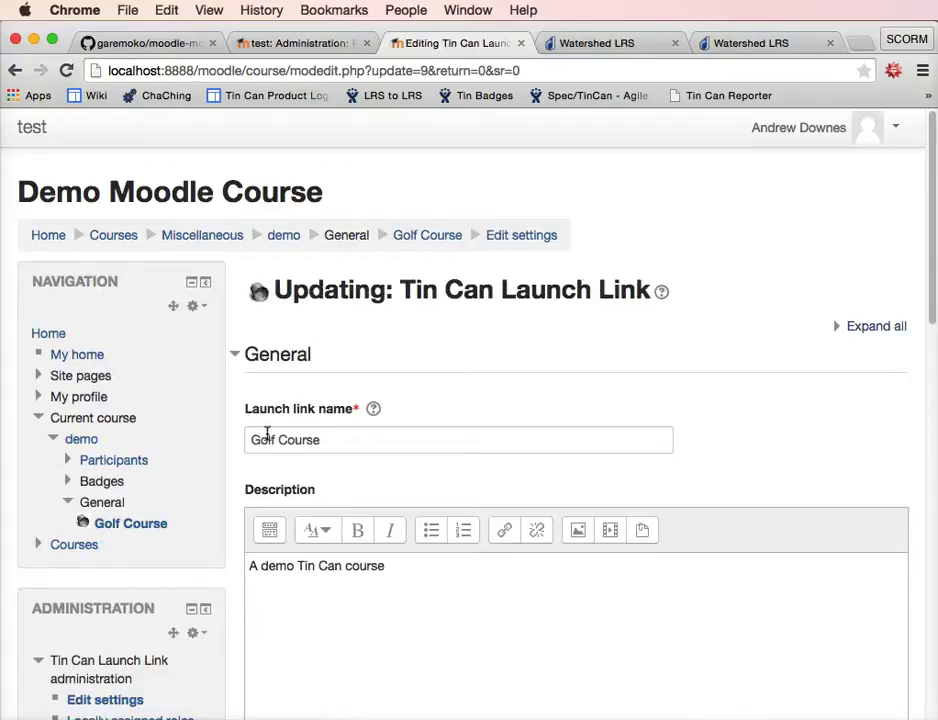
scroll(600, 435, down, 5)
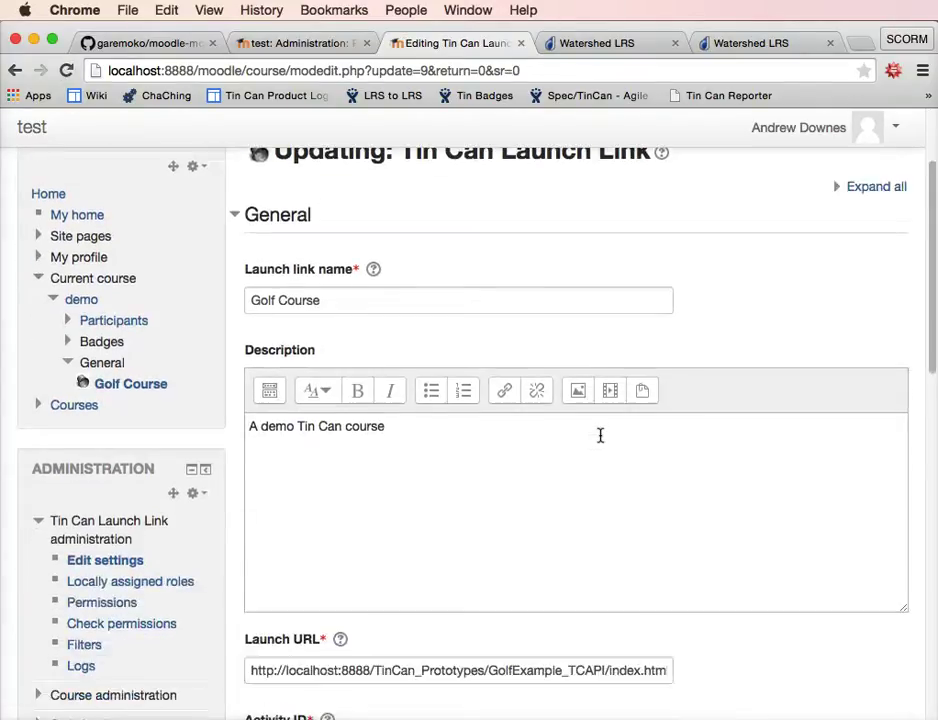
scroll(600, 435, down, 4)
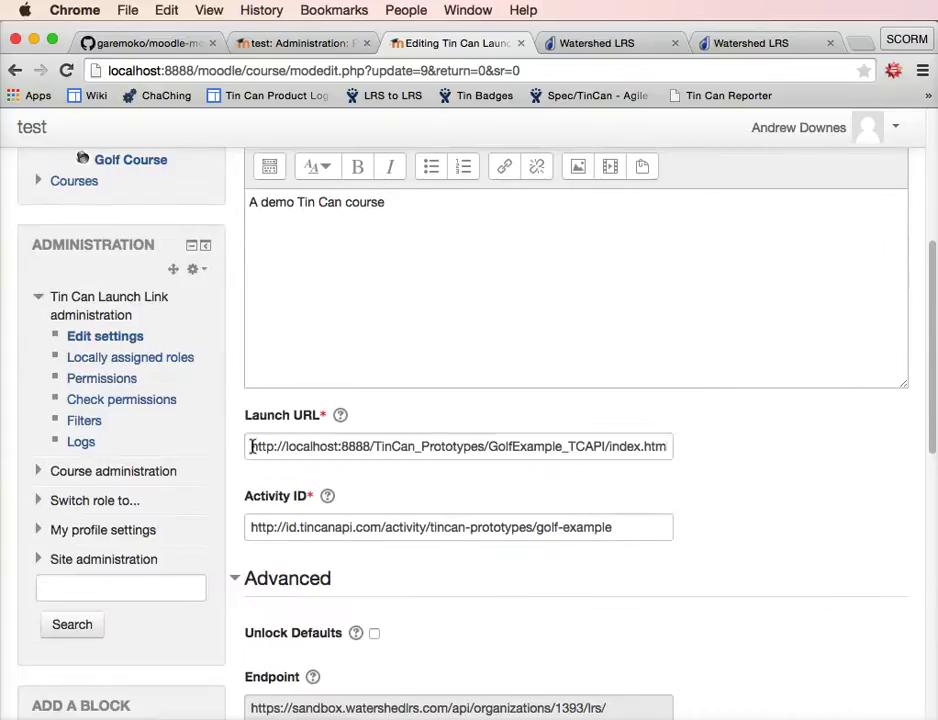
drag(251, 446, 716, 456)
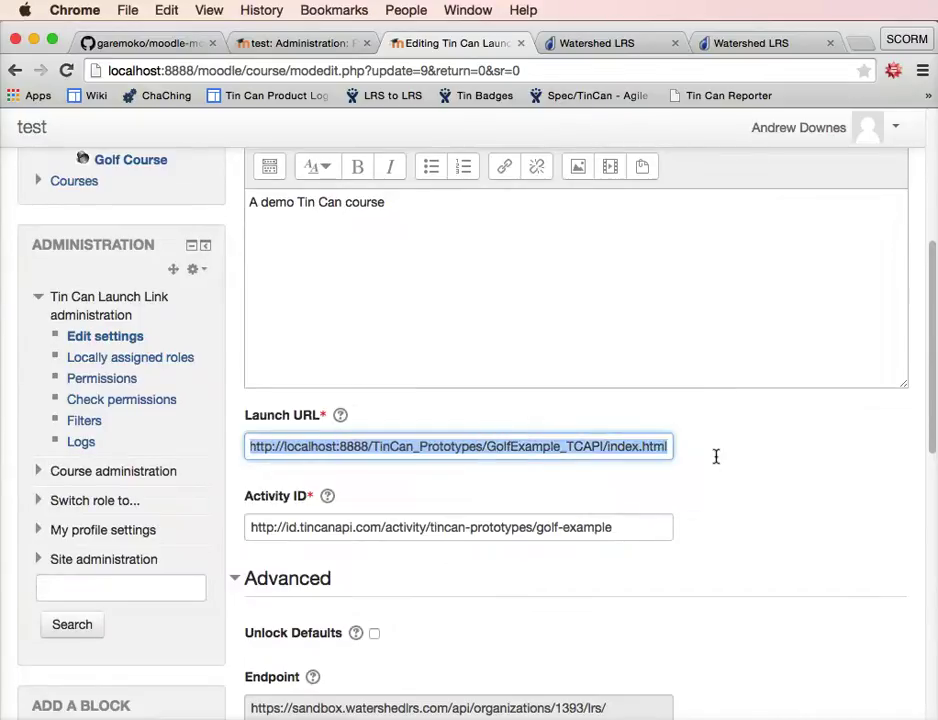
click(502, 446)
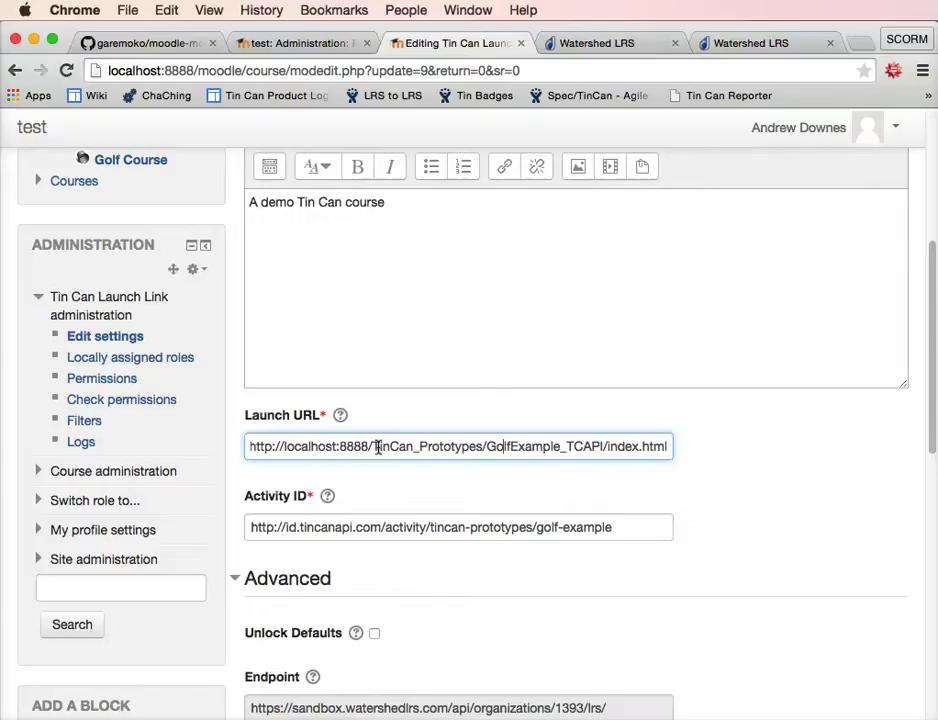
drag(370, 446, 231, 447)
click(289, 446)
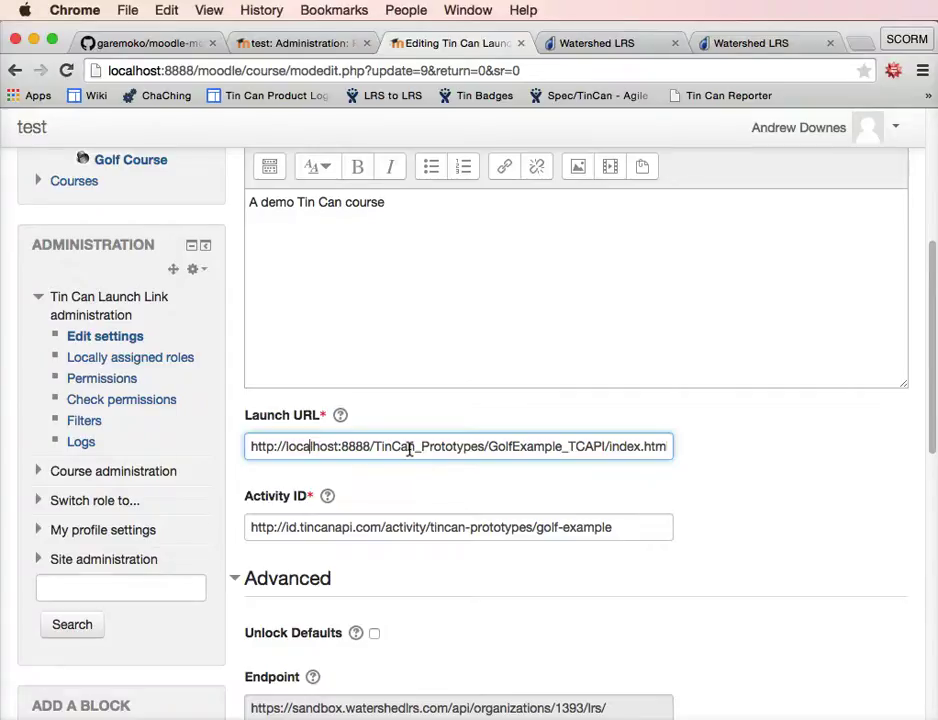
drag(620, 530, 208, 541)
click(403, 533)
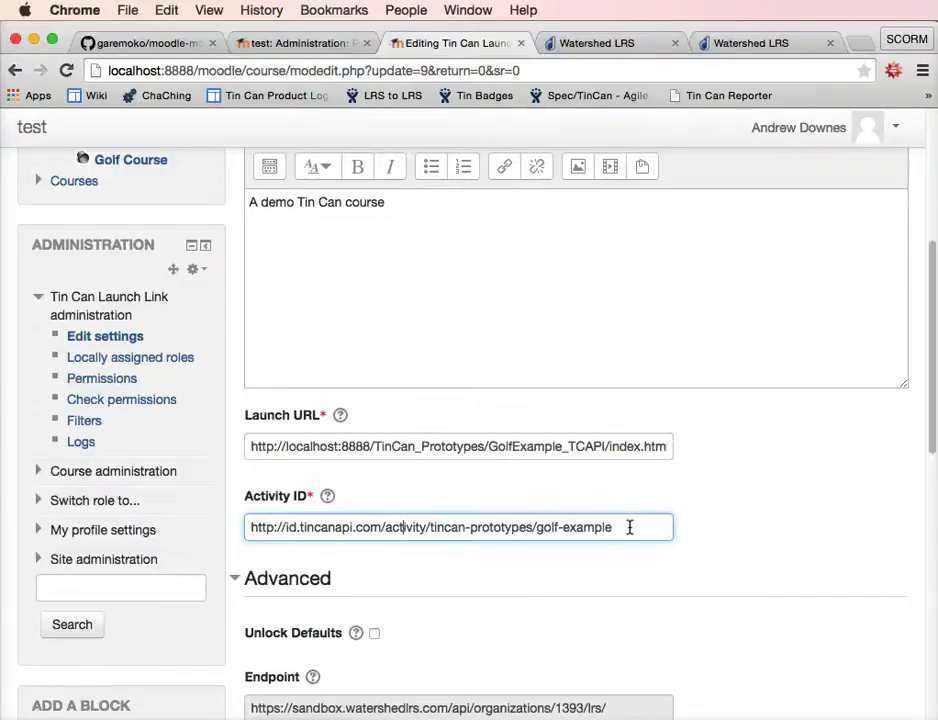
drag(630, 528, 203, 540)
click(412, 527)
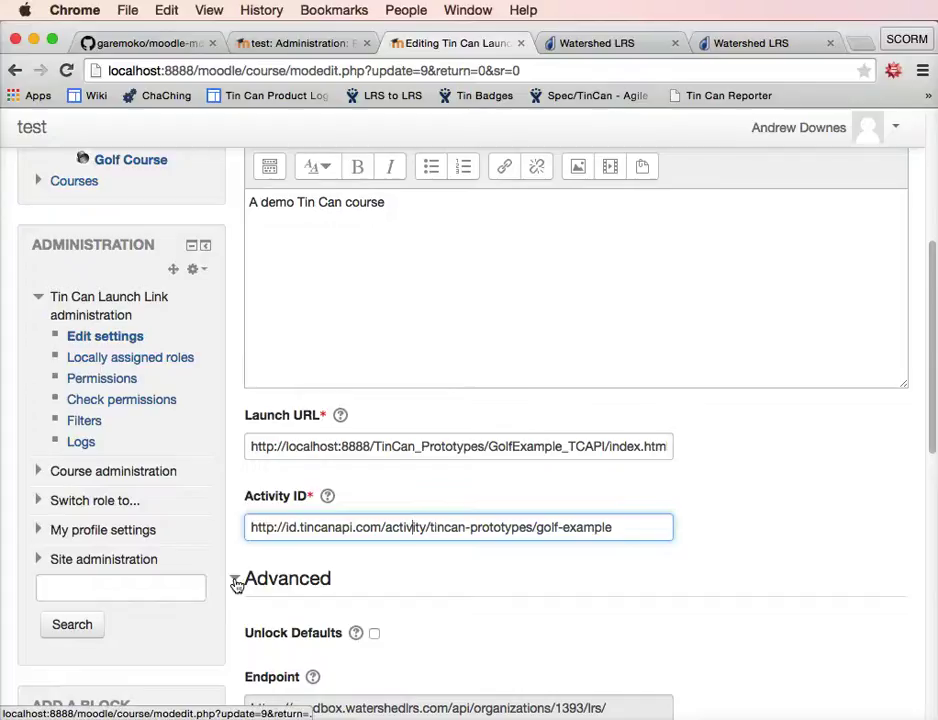
- Collapse the Advanced section and expand the Activity completion settings
scroll(563, 597, down, 5)
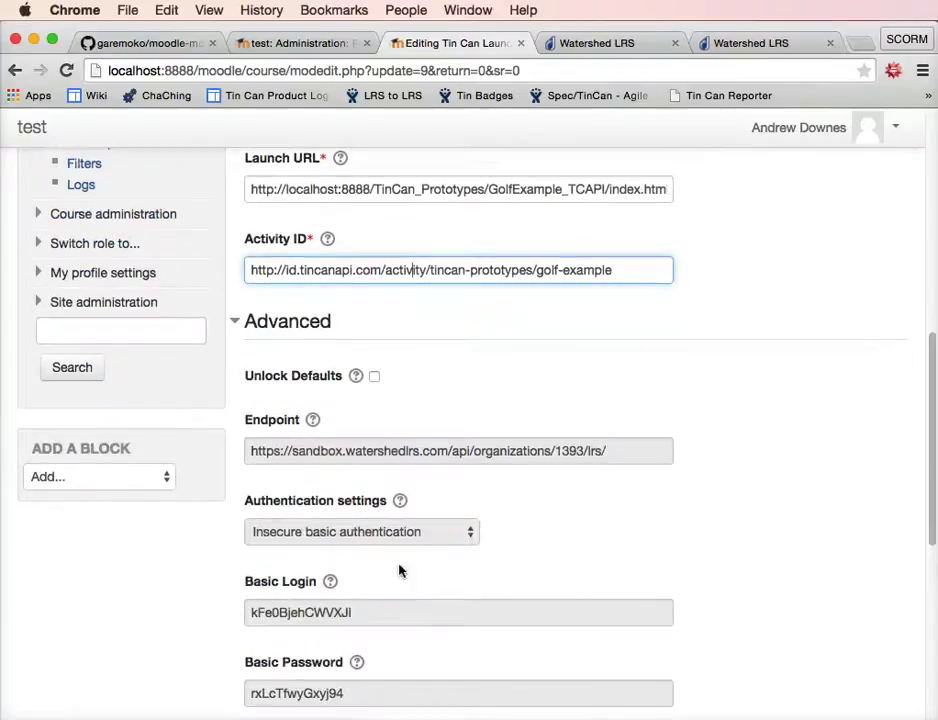
scroll(404, 572, down, 2)
scroll(425, 430, up, 2)
click(236, 302)
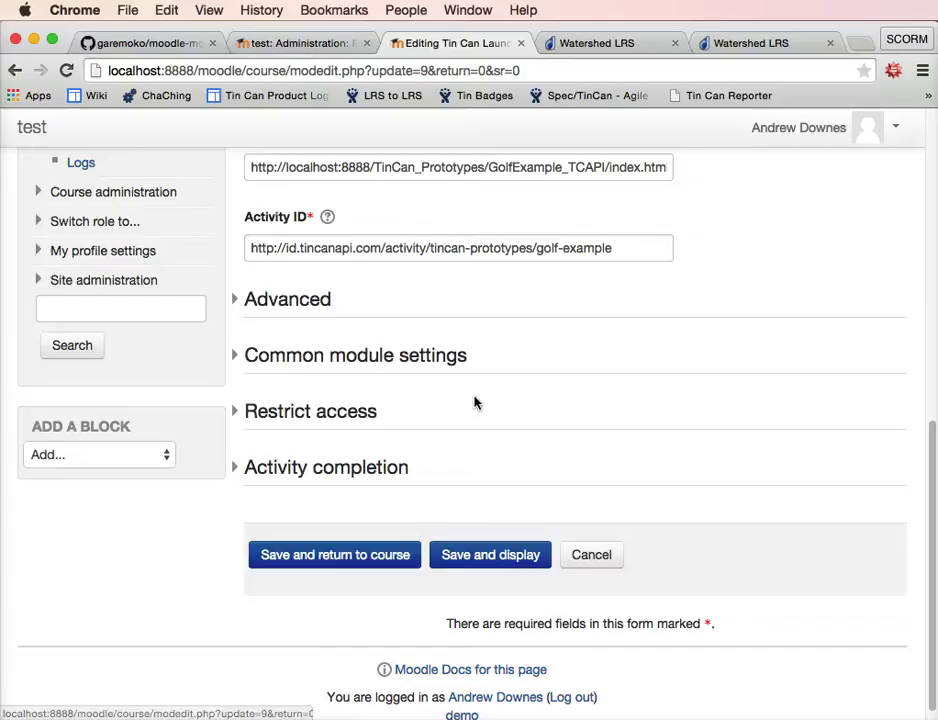
click(240, 470)
scroll(650, 505, down, 2)
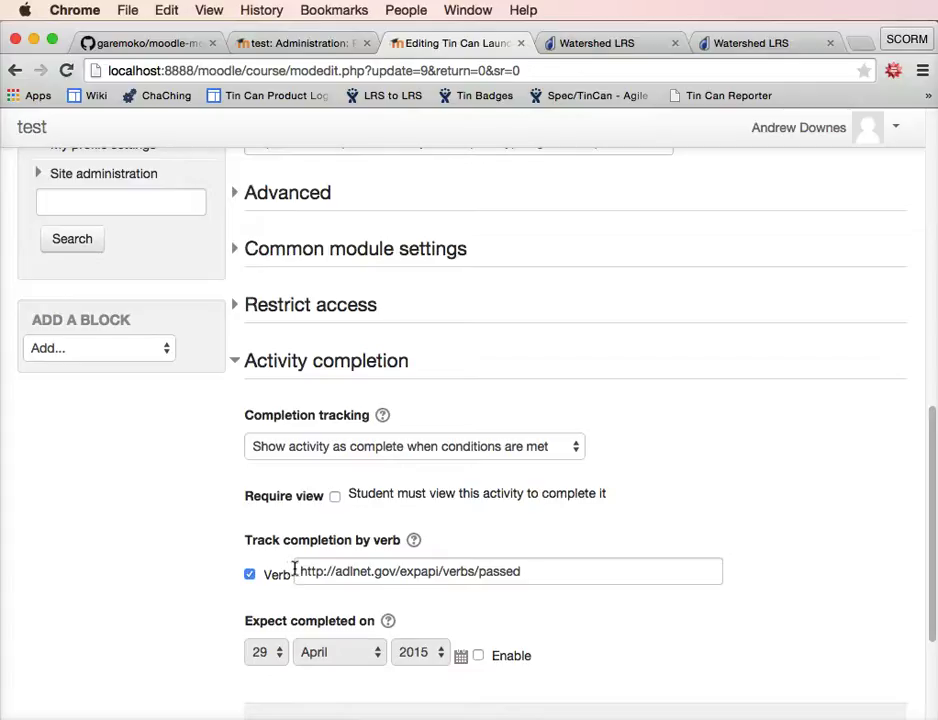
drag(295, 568, 540, 574)
click(541, 575)
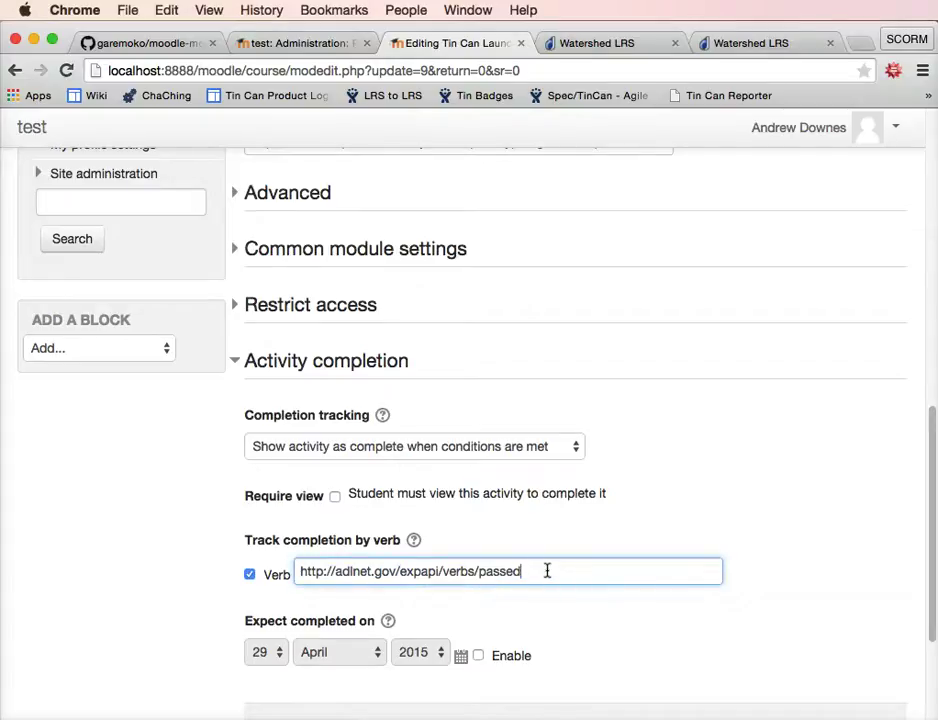
scroll(468, 598, up, 3)
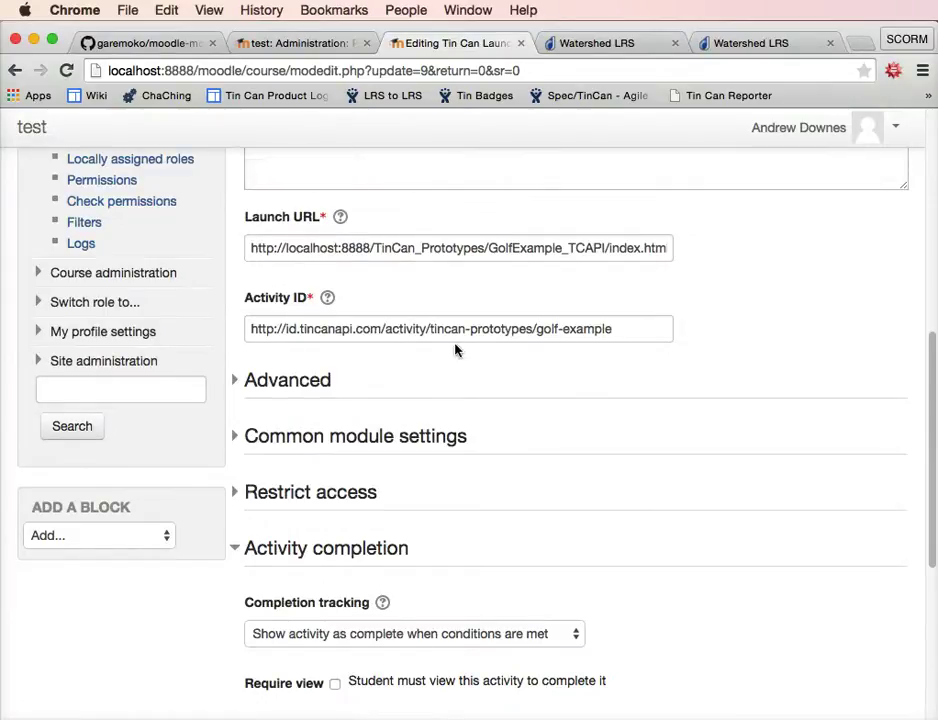
scroll(460, 349, down, 5)
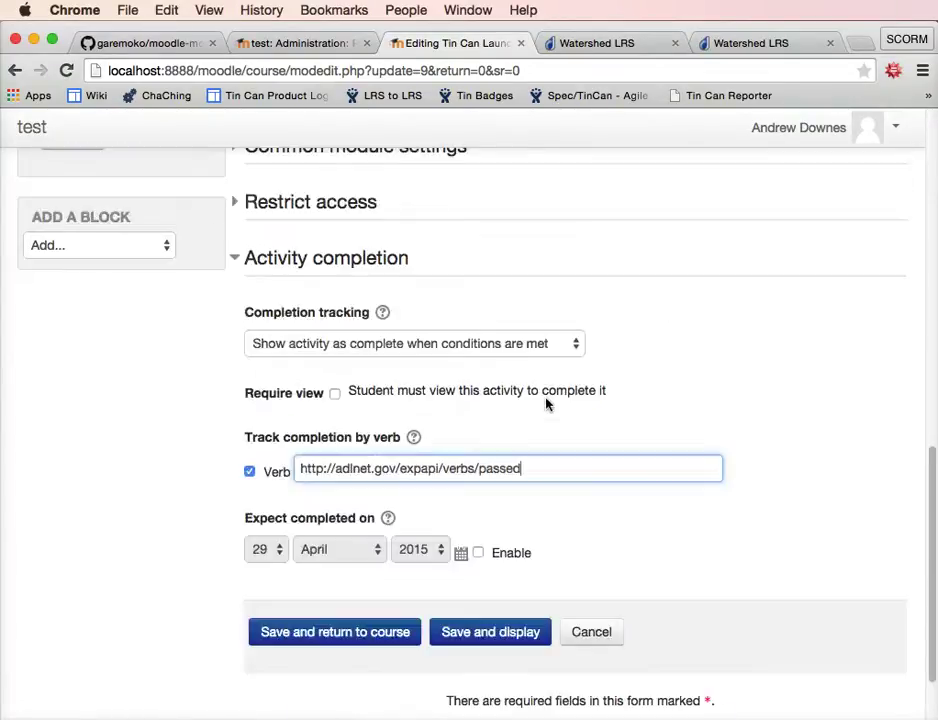
- Cancel the Golf Course settings without saving and turn editing off on the course page
click(296, 456)
click(590, 636)
click(590, 634)
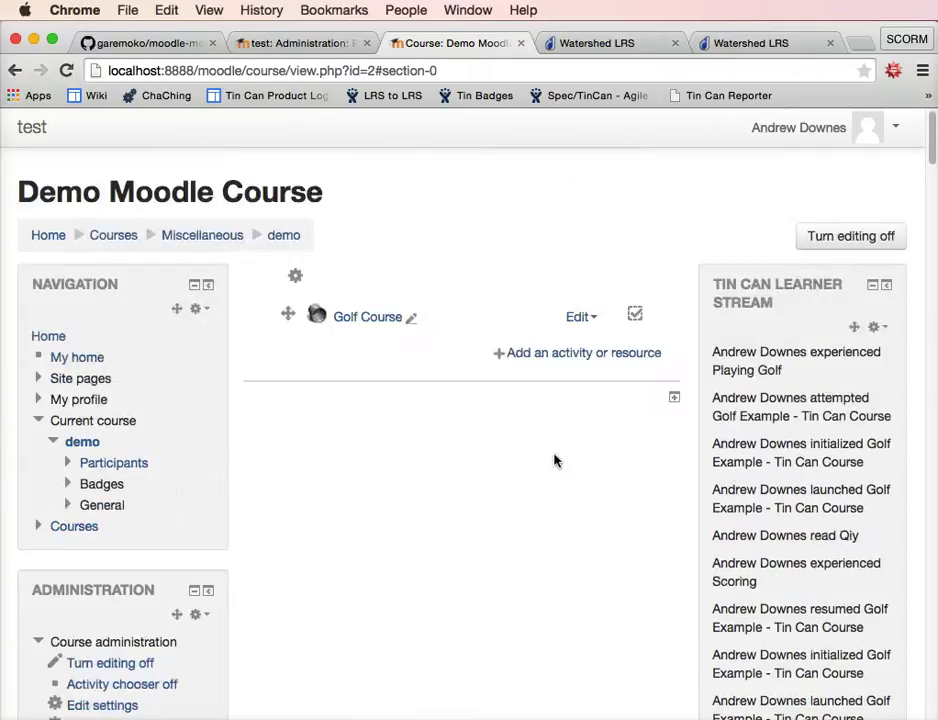
drag(712, 286, 775, 303)
click(778, 307)
click(829, 248)
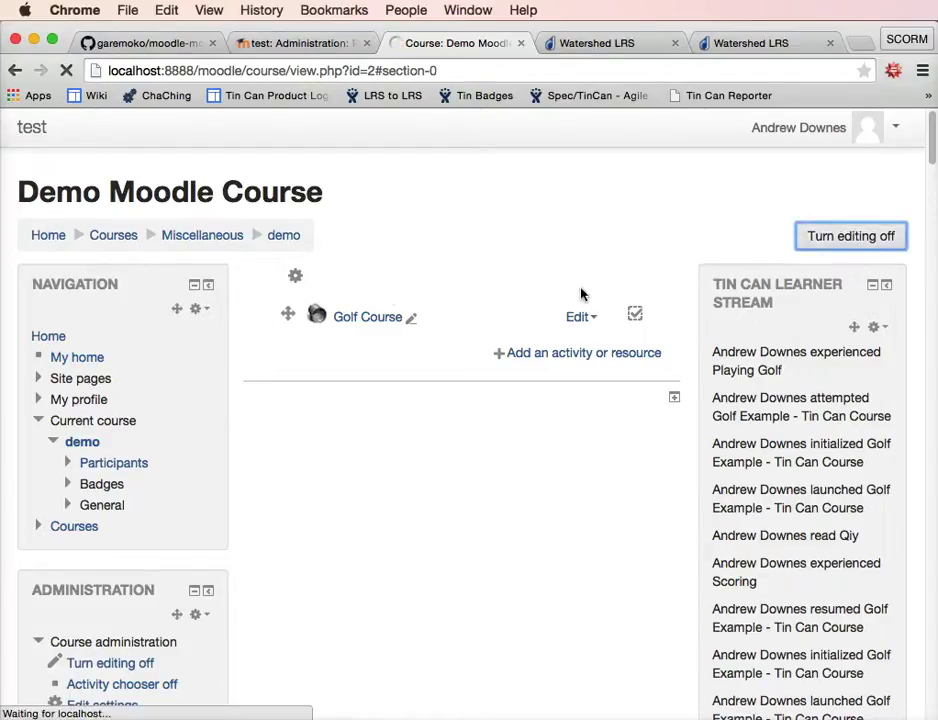
- Launch Golf Course, resume where it left off, and page through Par, Scoring and Rules of Golf
click(377, 314)
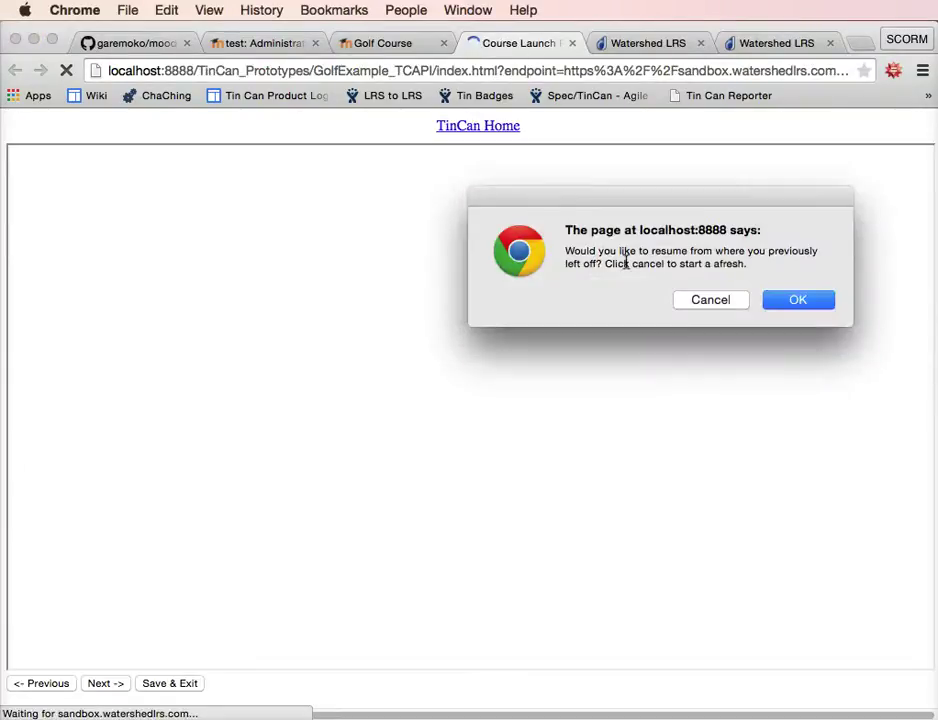
click(797, 299)
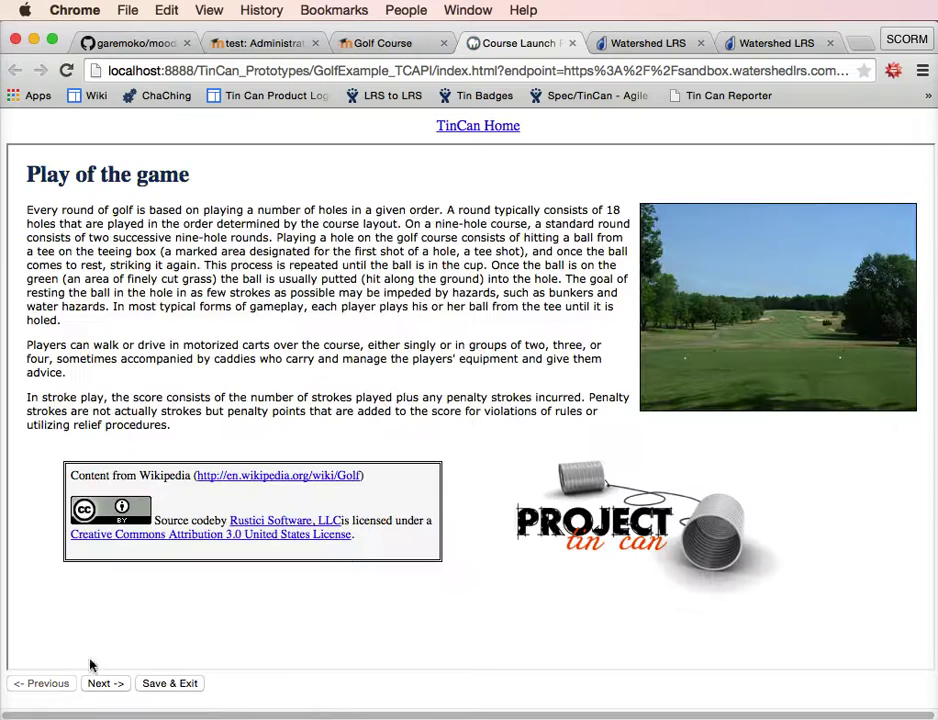
click(97, 684)
click(97, 684)
click(97, 684)
click(97, 684)
click(97, 684)
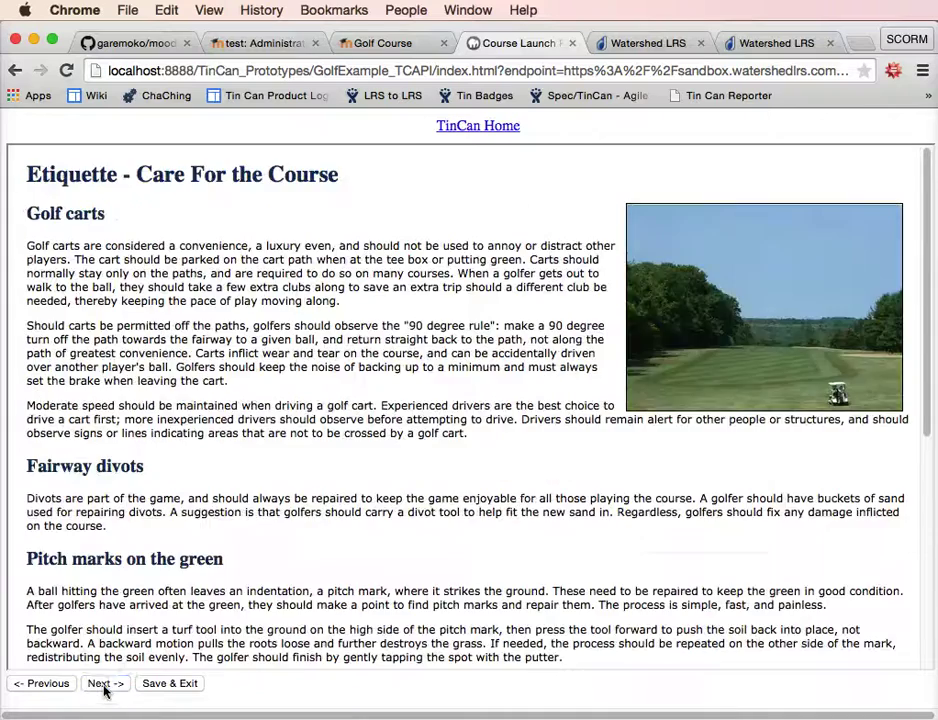
- Page through the Etiquette, Handicapping and Having Fun lessons to the Knowledge Check quiz
click(100, 685)
click(104, 686)
click(104, 686)
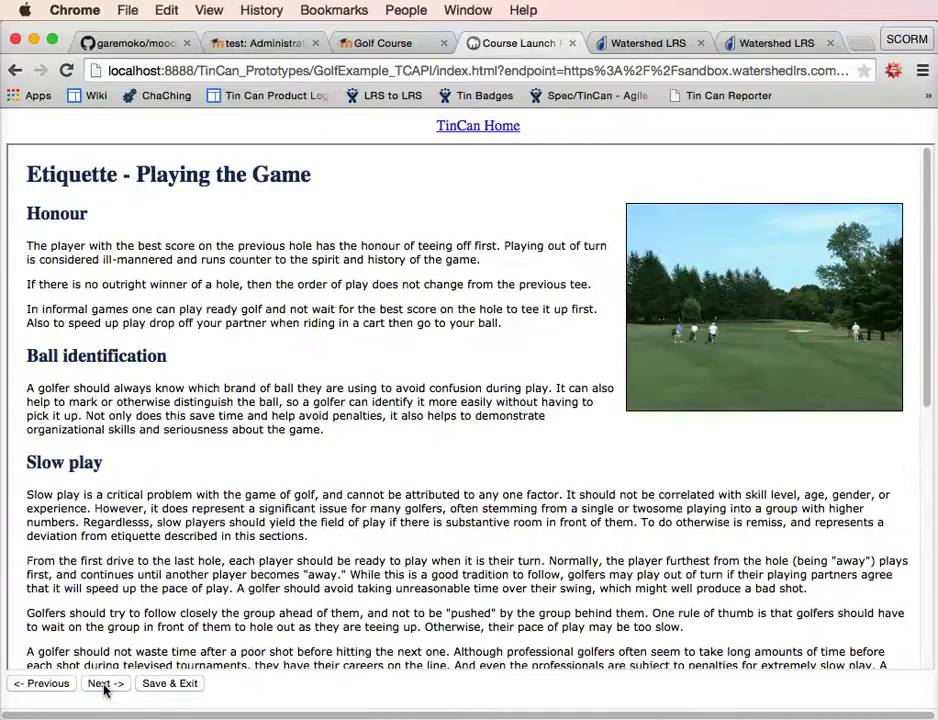
click(104, 686)
click(104, 685)
click(104, 685)
click(104, 685)
click(104, 685)
click(104, 684)
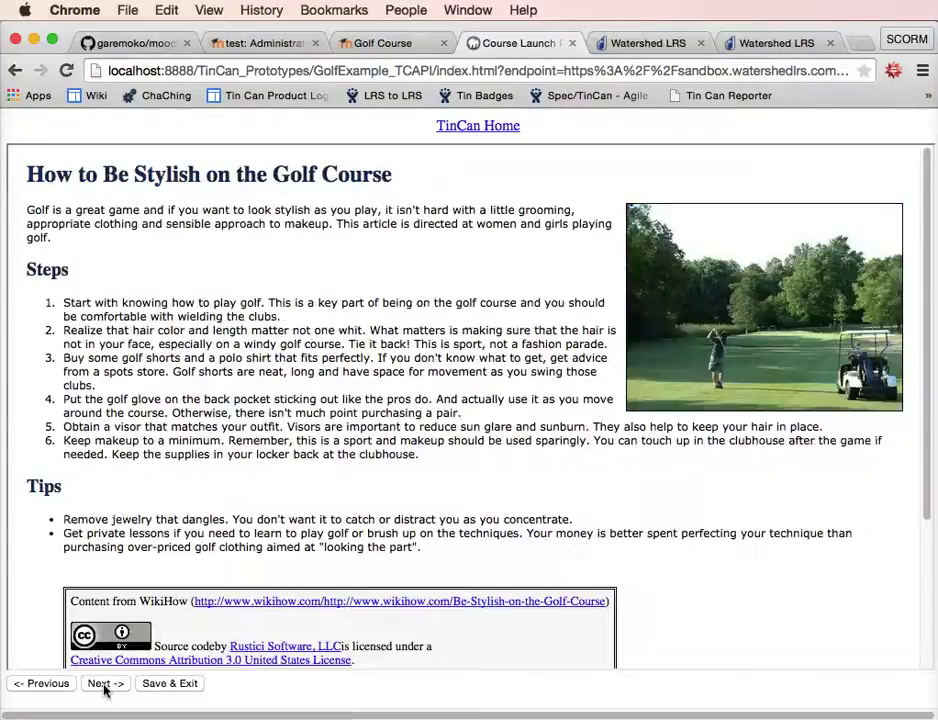
click(104, 684)
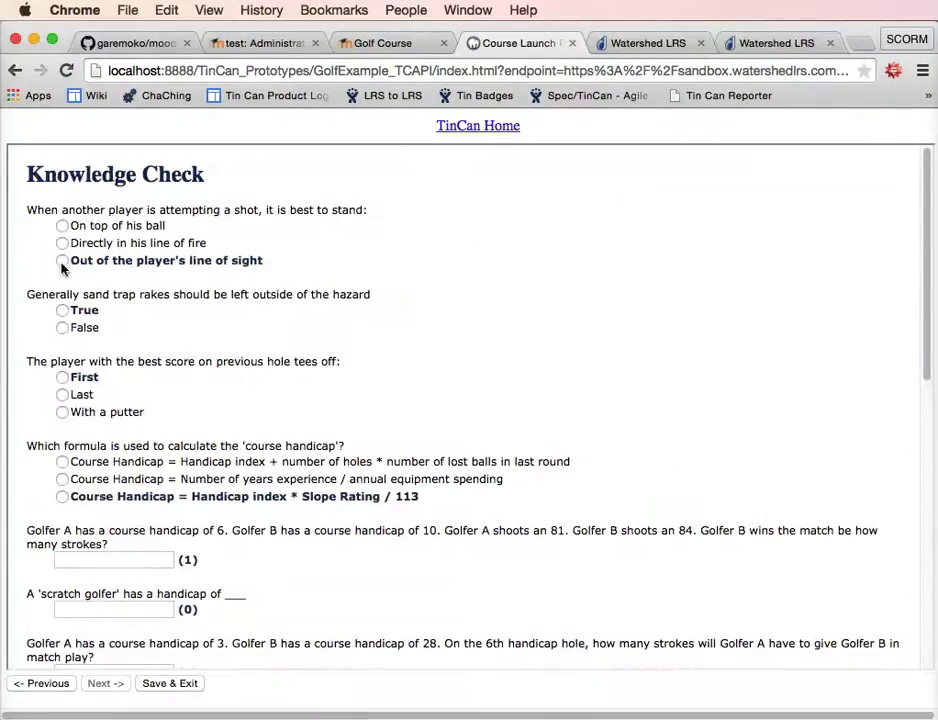
- Answer True for sand trap, Slope Rating / 113, strokes 1, 0 and 2, then False twice
click(64, 311)
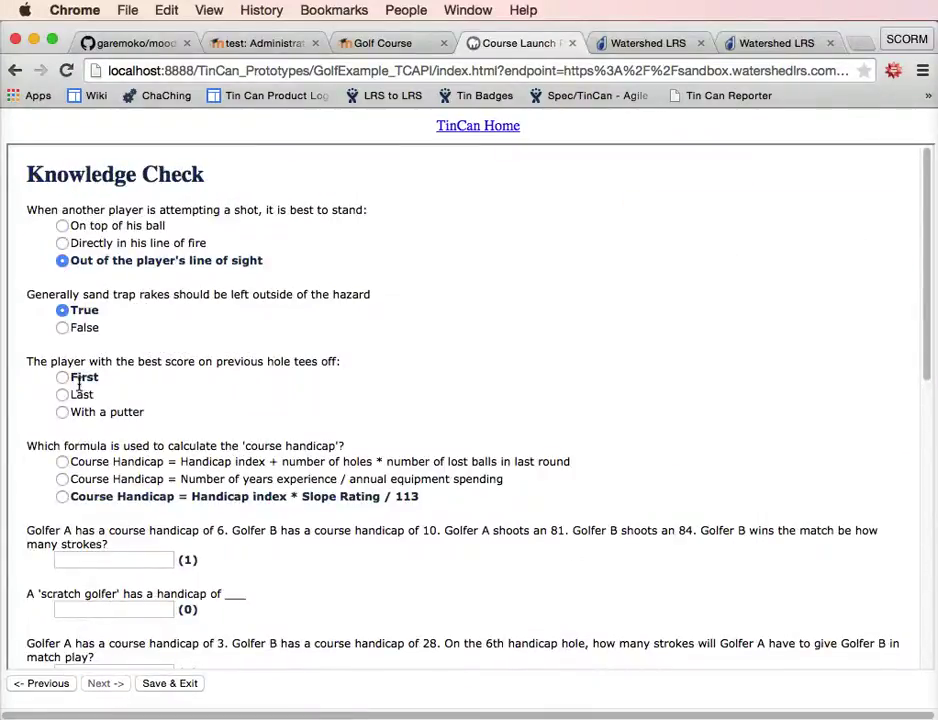
click(62, 496)
click(111, 559)
text(1)
click(147, 610)
text(0)
scroll(318, 580, down, 3)
click(141, 516)
text(2)
click(62, 581)
click(62, 649)
- Answer False, USGA and Royal and Ancient, eagle, 18, True and 3, submit, then Save & Exit
scroll(239, 602, down, 1)
scroll(239, 602, down, 2)
click(62, 595)
click(62, 661)
scroll(218, 597, down, 6)
click(63, 453)
click(99, 497)
text(18)
click(90, 551)
click(109, 614)
text(3)
click(97, 655)
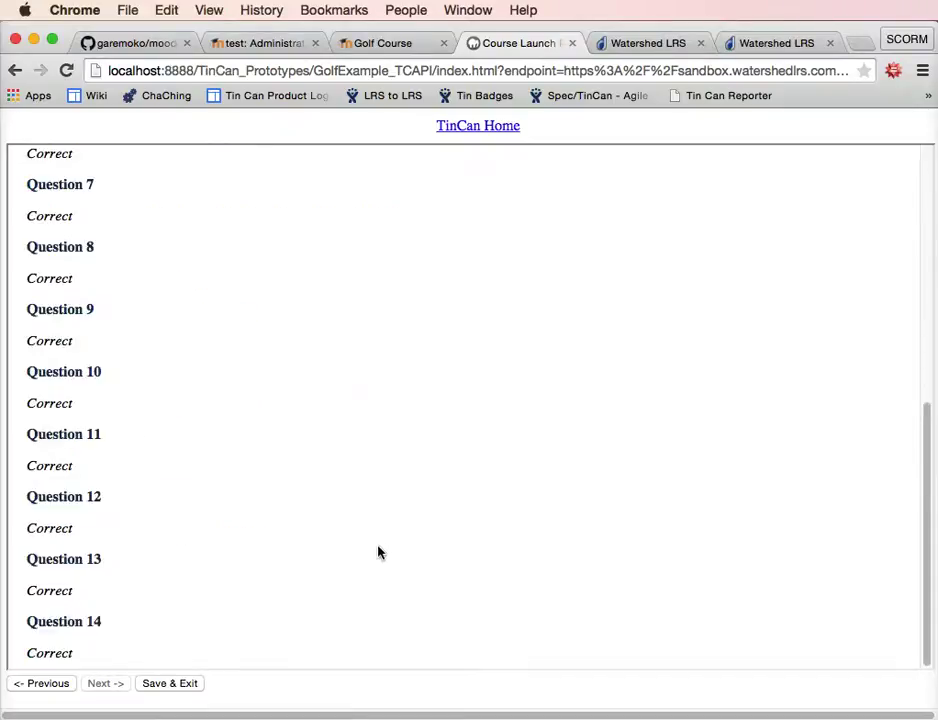
click(185, 685)
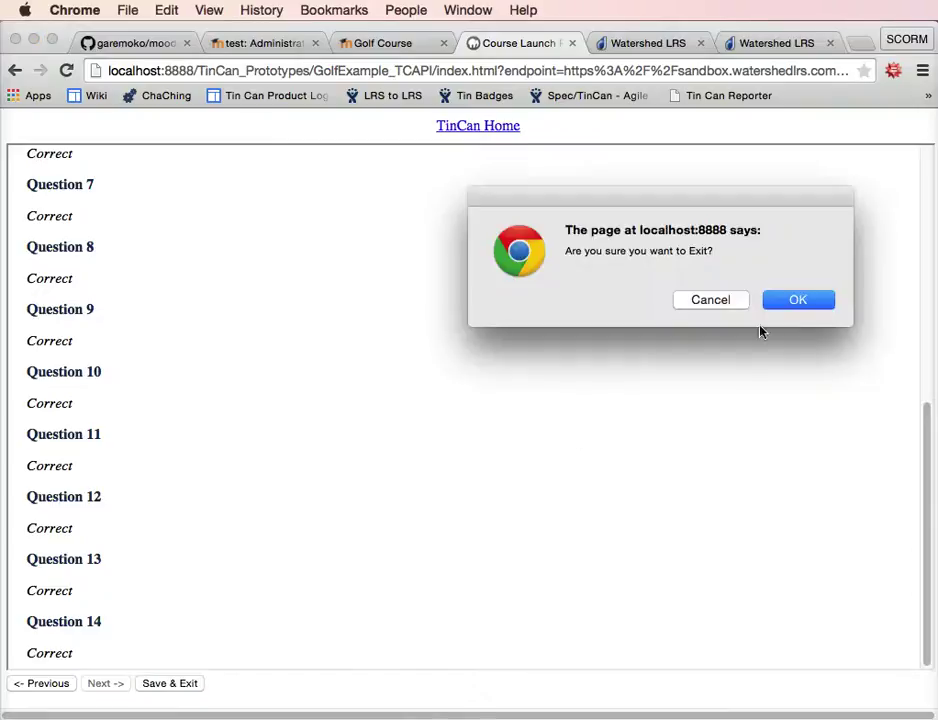
- Confirm the exit, return to the course with Golf Course complete, and view Watershed's passed/terminated statements
click(795, 304)
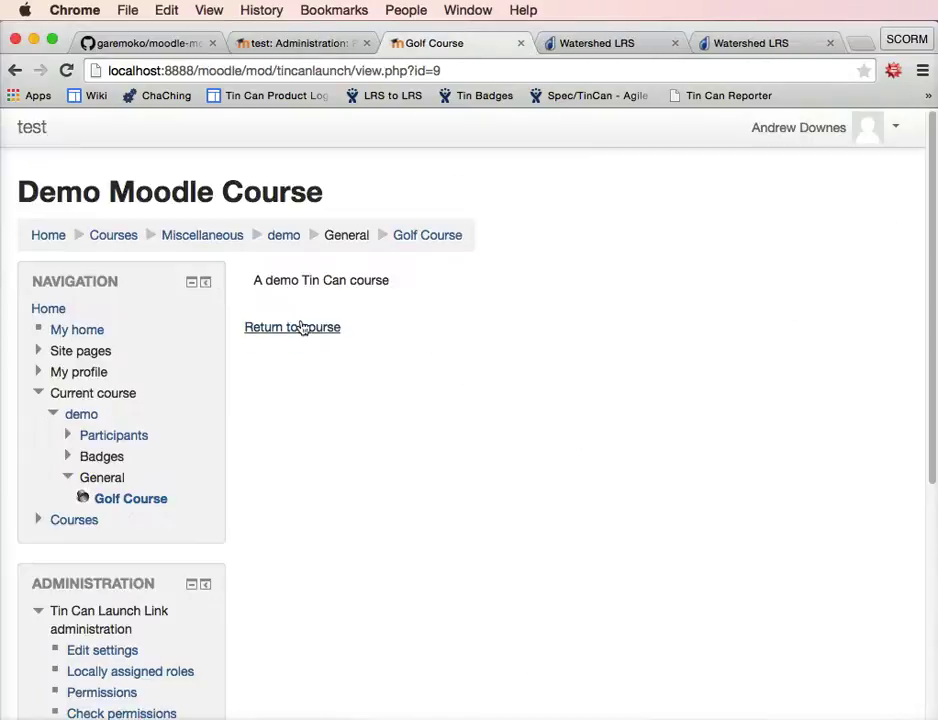
click(302, 328)
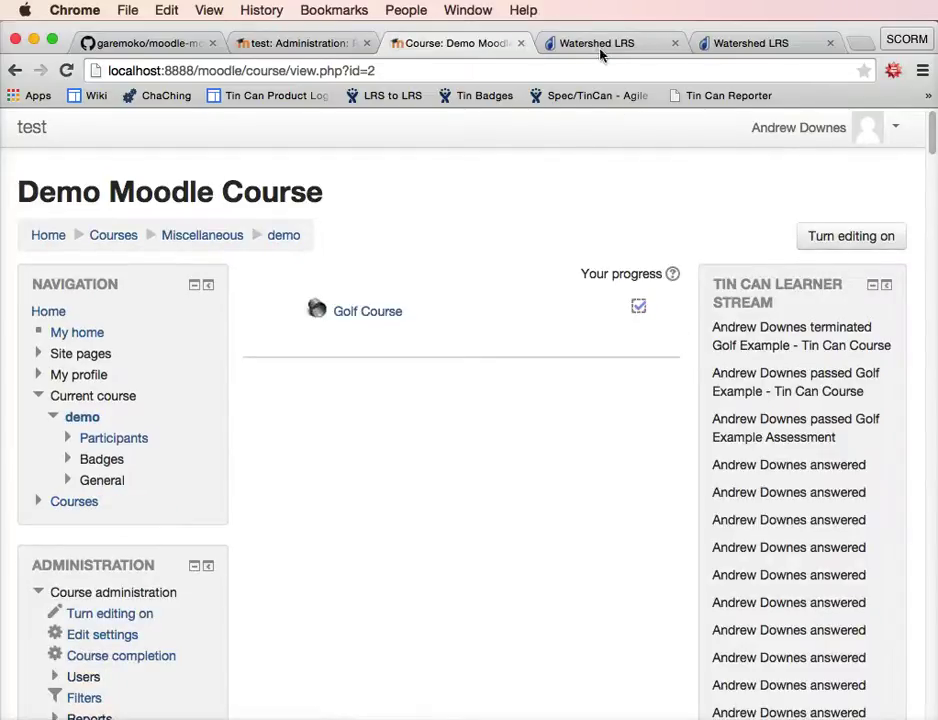
click(775, 43)
- Refresh the Watershed activity stream to show the new terminated, passed and answered statements
click(91, 353)
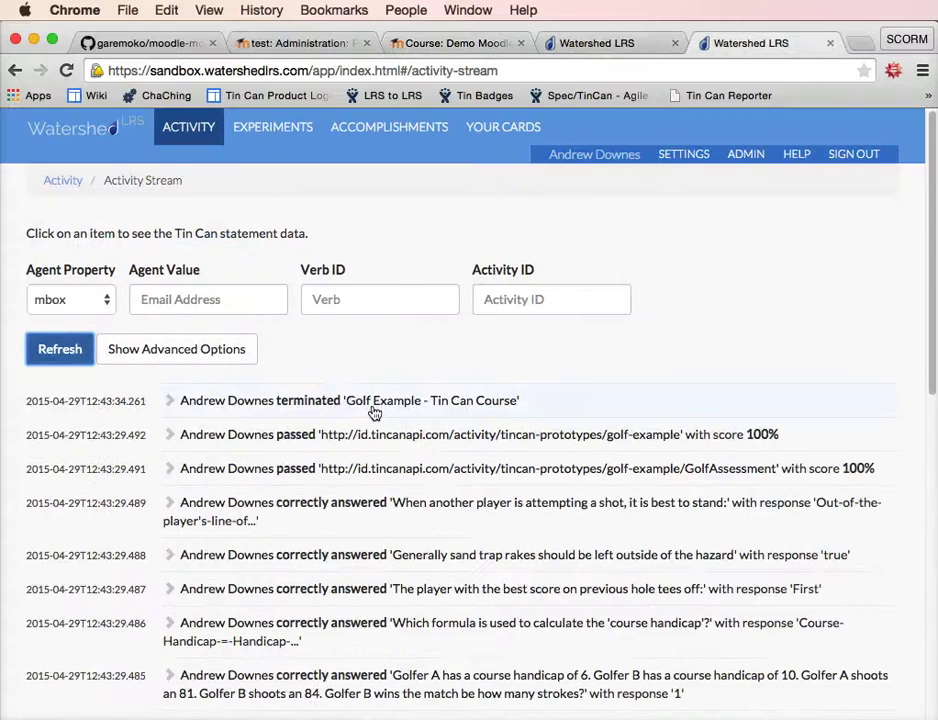
scroll(375, 412, down, 3)
scroll(374, 413, down, 10)
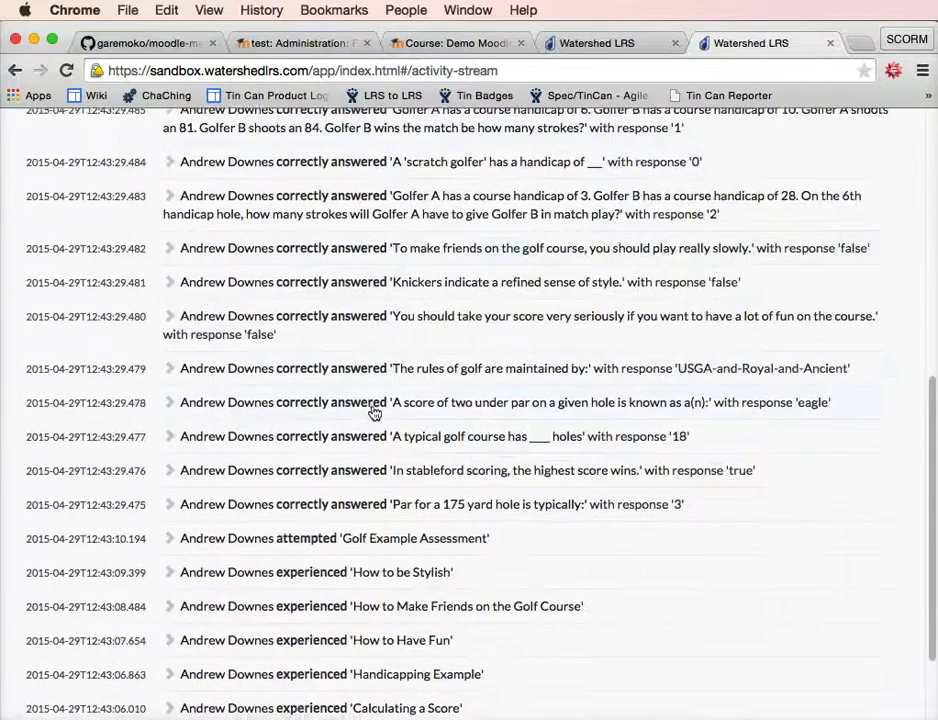
- Load older statements into the stream, then return to the Demo Moodle course tab
click(72, 672)
scroll(549, 486, down, 8)
scroll(372, 486, down, 6)
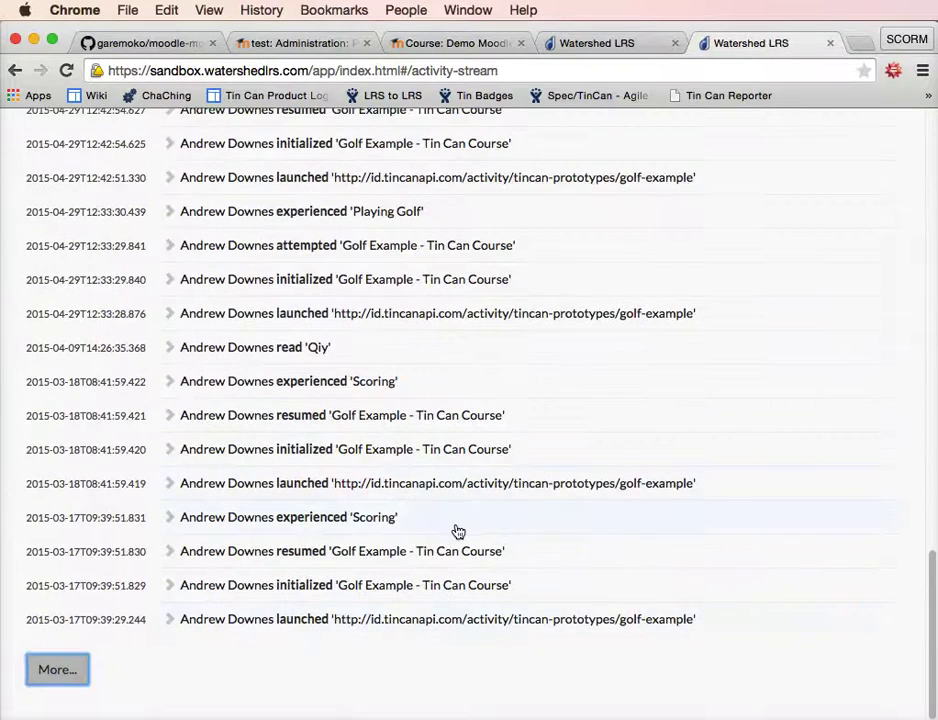
key(Home)
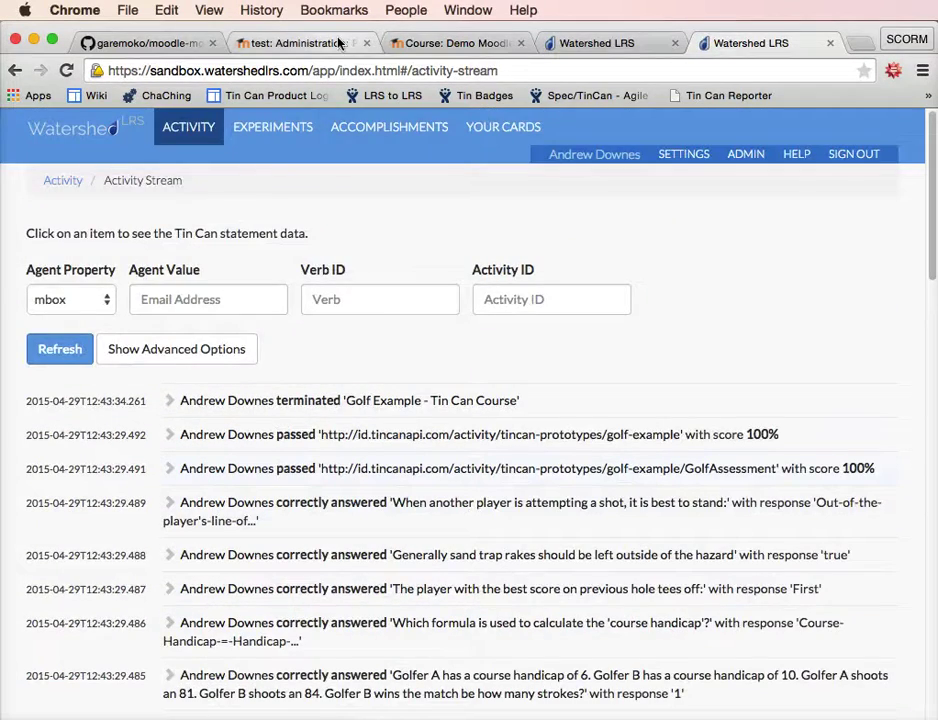
click(338, 43)
click(425, 43)
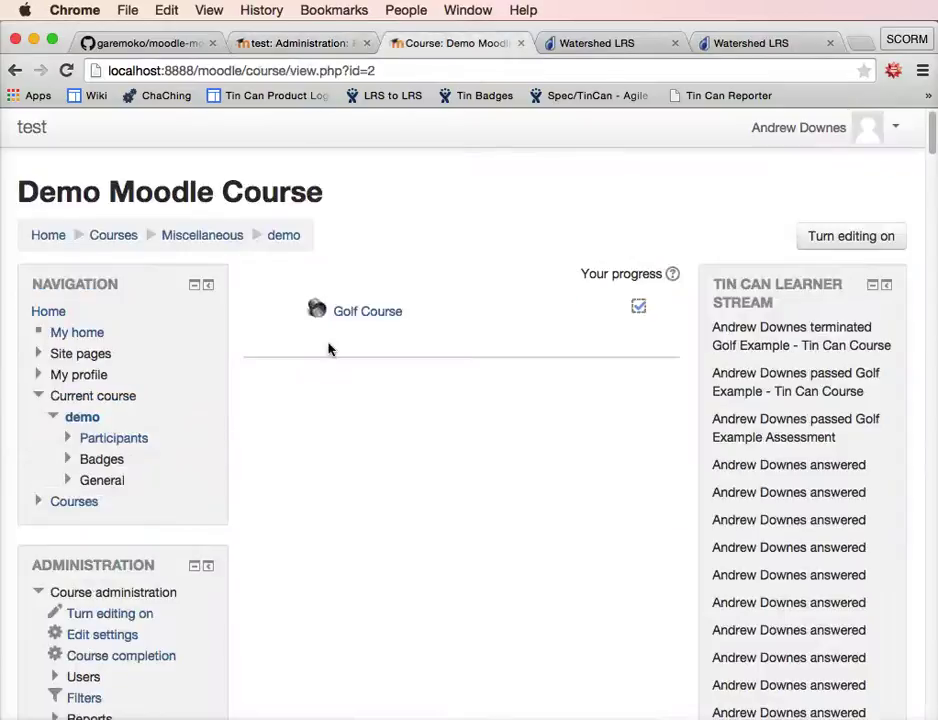